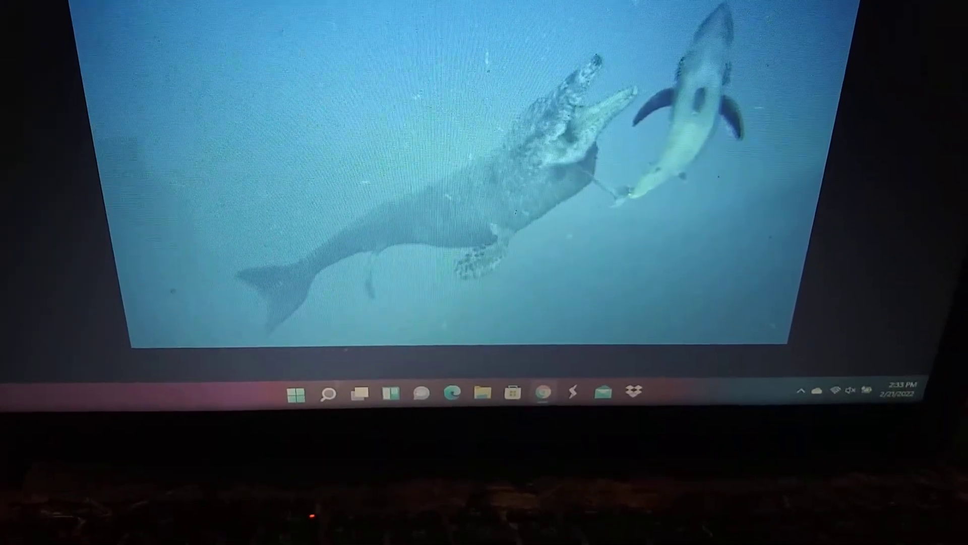
{"action": "key", "text": "Right"}
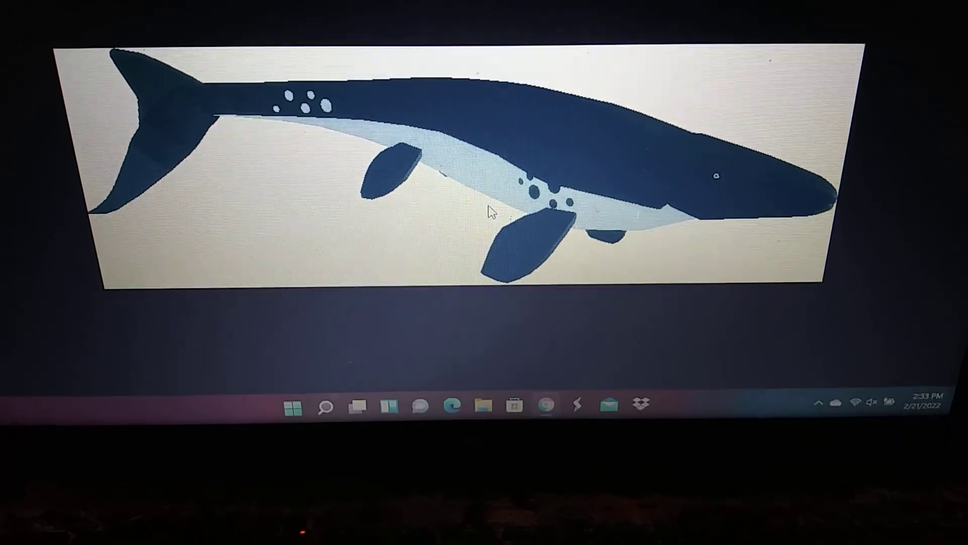